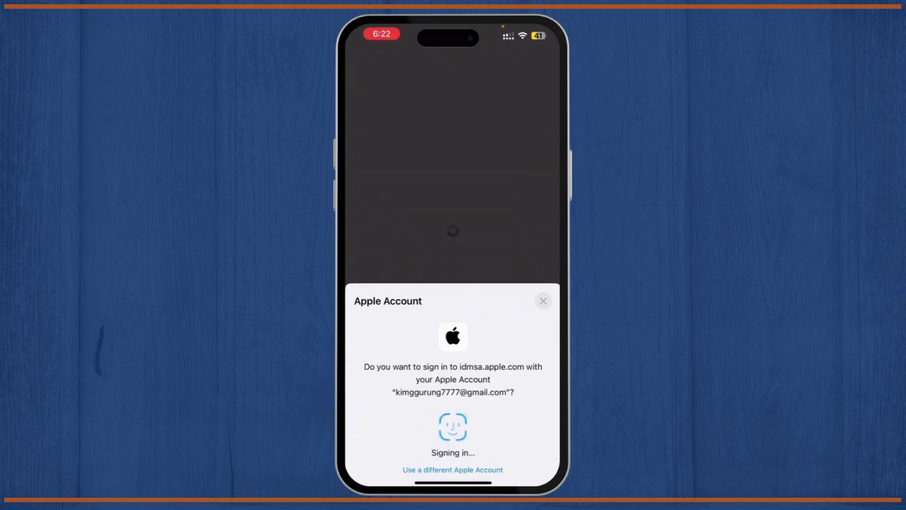
pyautogui.scroll(-8, 453, 283)
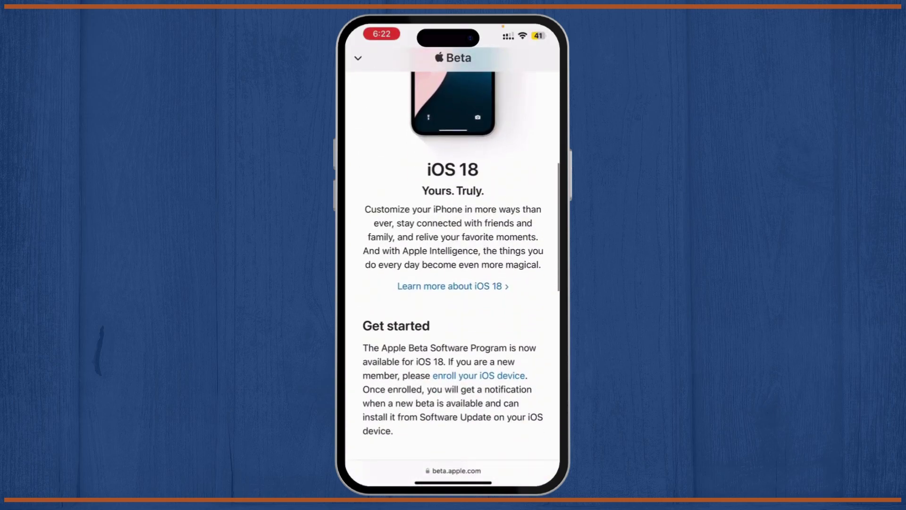
# Open the 'enroll your iOS device' link to reach the Enroll Your Devices page
pyautogui.click(479, 379)
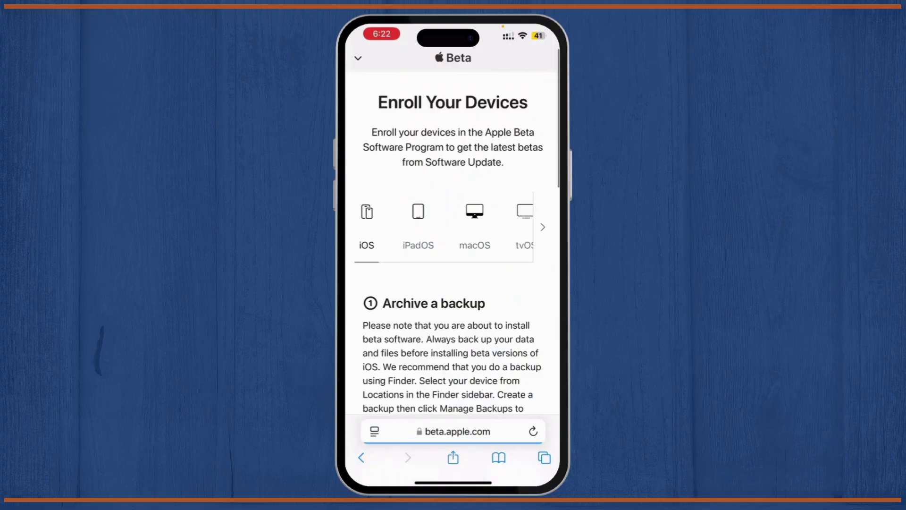
pyautogui.scroll(-8, 453, 284)
pyautogui.scroll(-4, 453, 283)
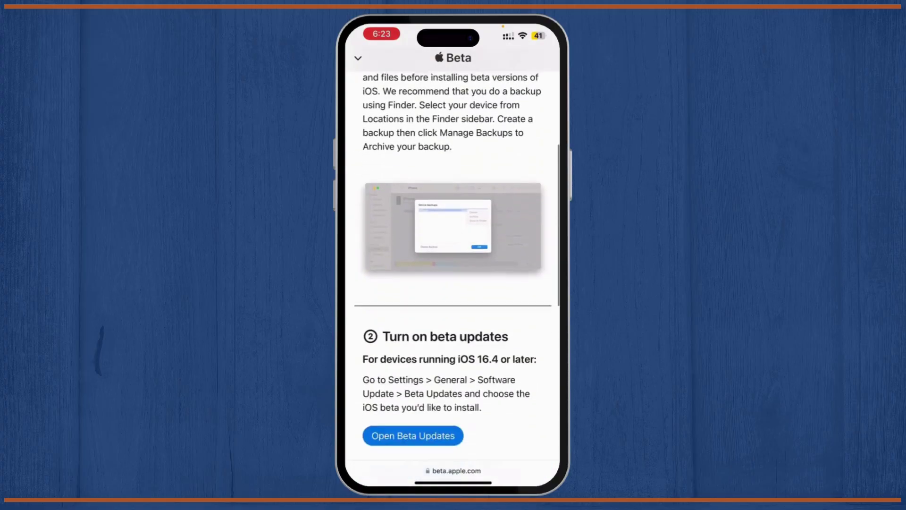
pyautogui.scroll(-3, 453, 283)
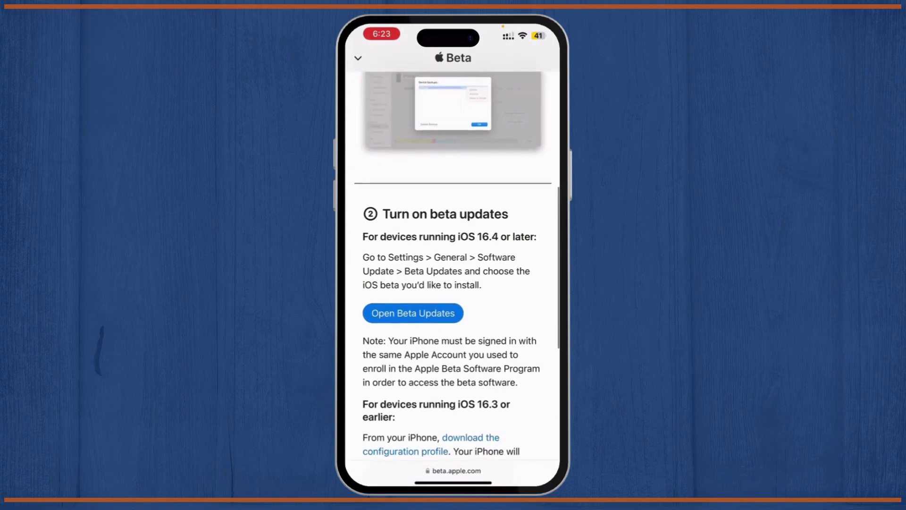
pyautogui.scroll(-2, 453, 283)
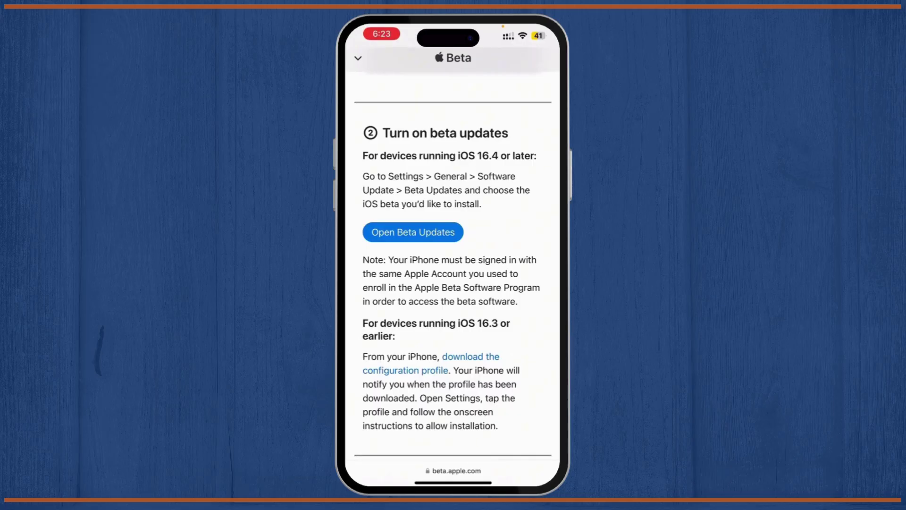
pyautogui.scroll(-2, 453, 283)
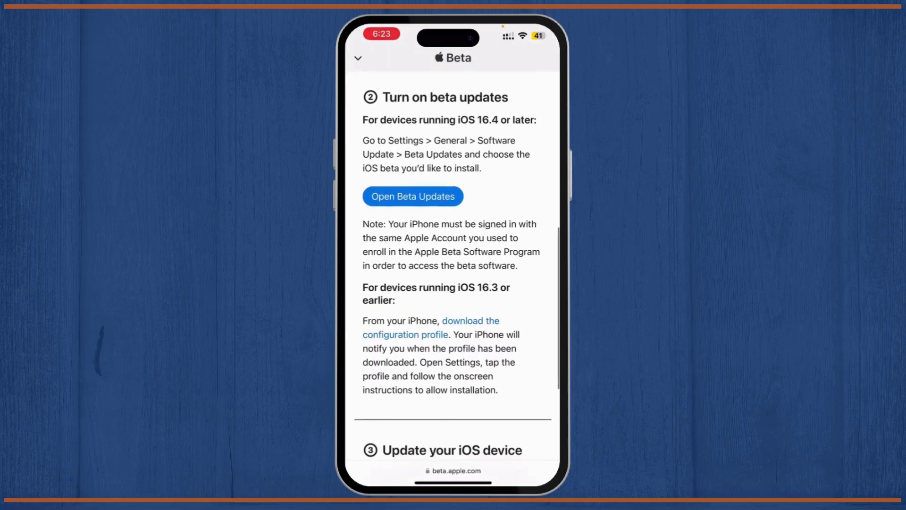
pyautogui.scroll(-2, 453, 283)
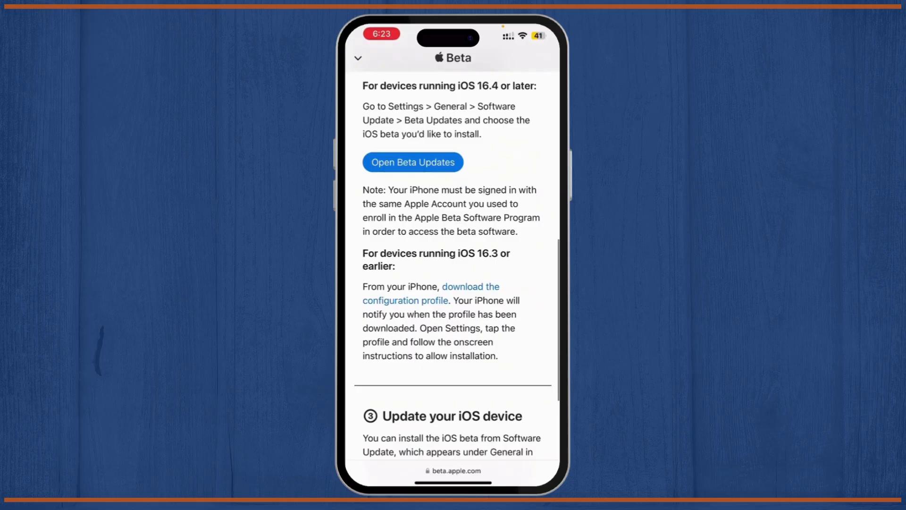
pyautogui.scroll(-4, 454, 283)
pyautogui.scroll(-3, 453, 283)
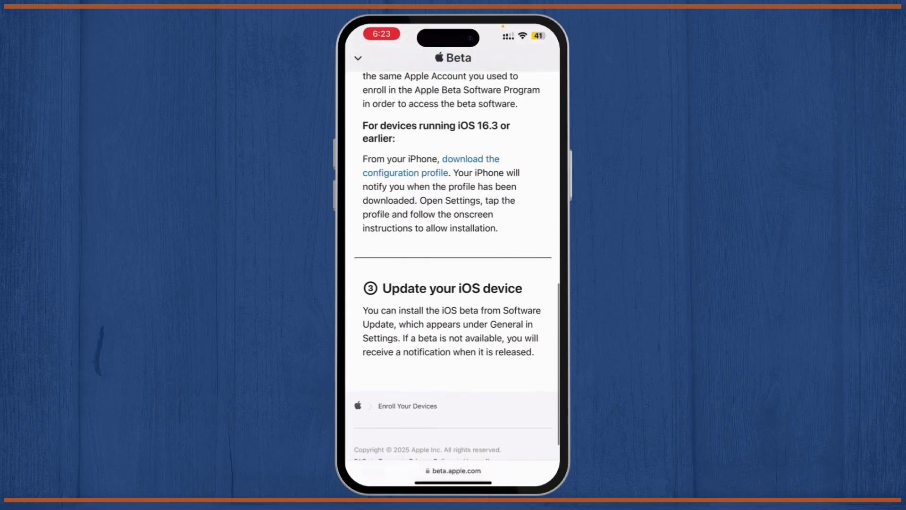
pyautogui.scroll(3, 453, 284)
pyautogui.scroll(1, 453, 283)
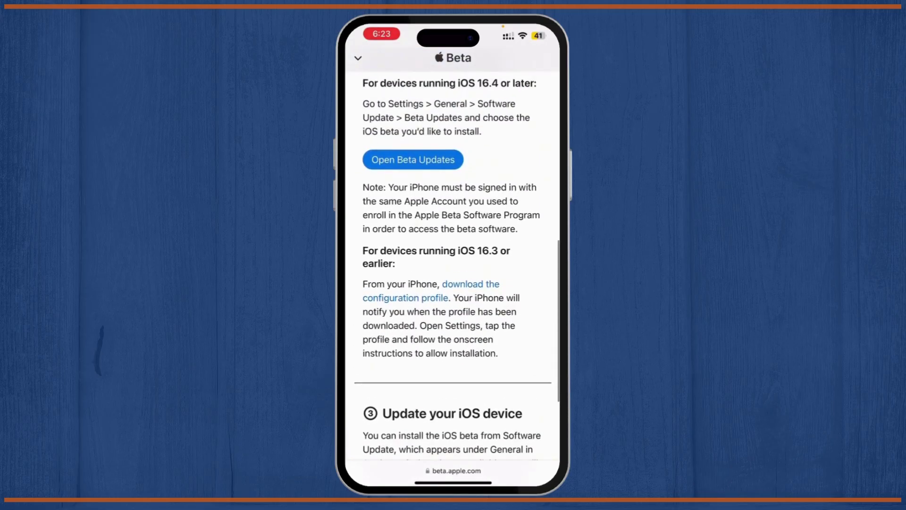